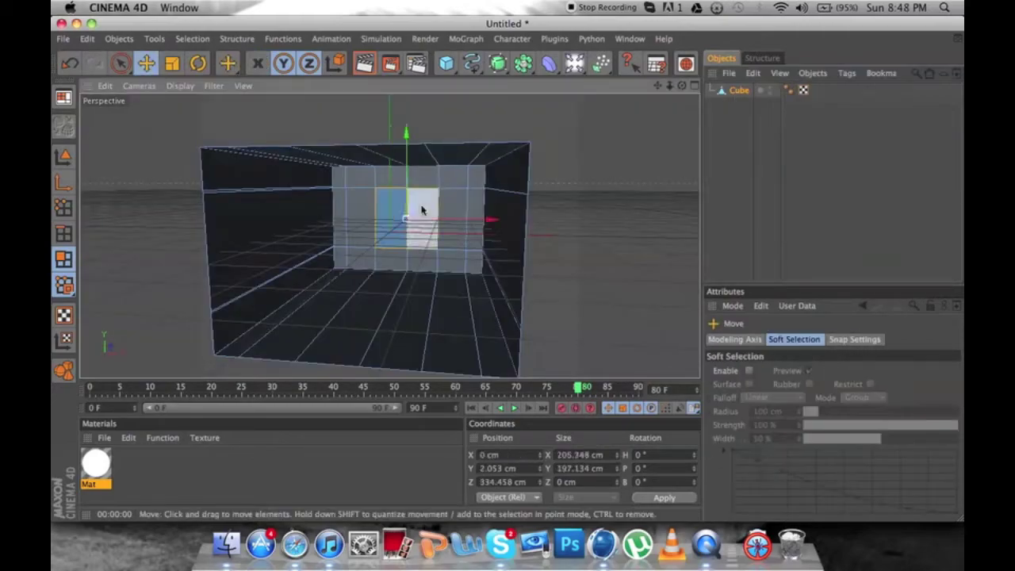
# Select the second room cube in the Object Manager.
pyautogui.click(733, 90)
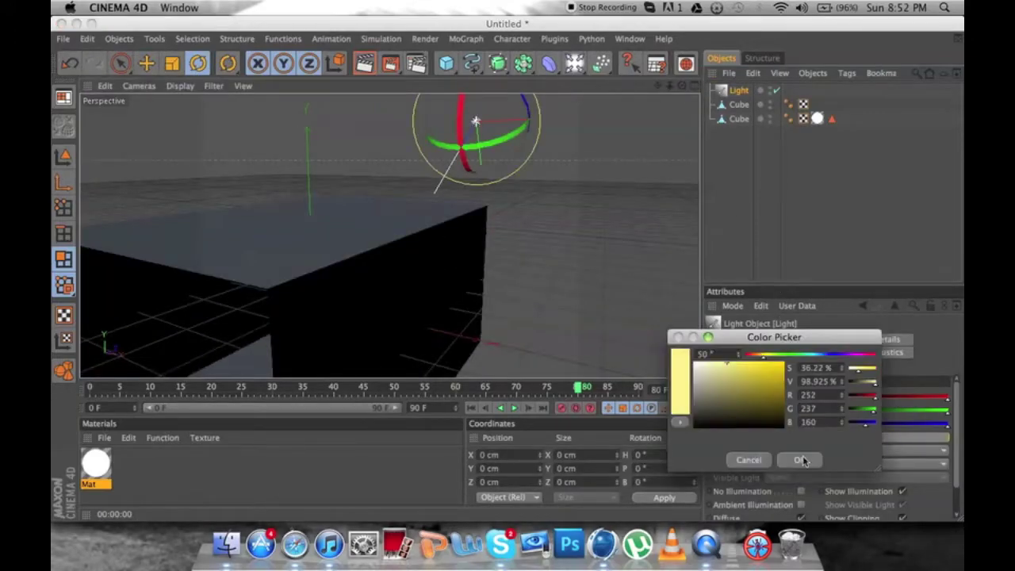
# Tint the light a pale warm yellow (255/245/198).
pyautogui.click(790, 460)
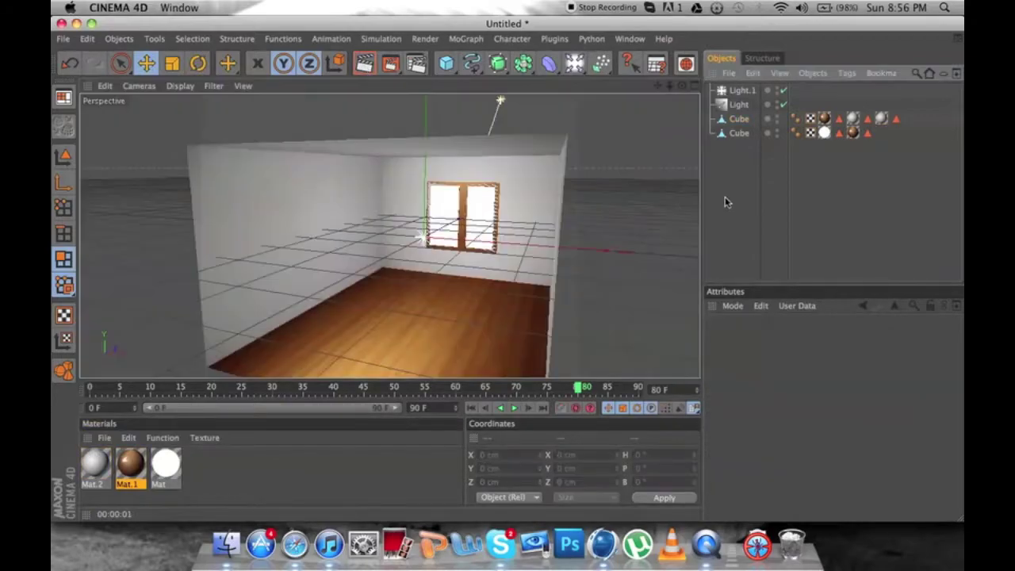
# Add a Tube primitive for the ceiling lamp.
pyautogui.click(483, 155)
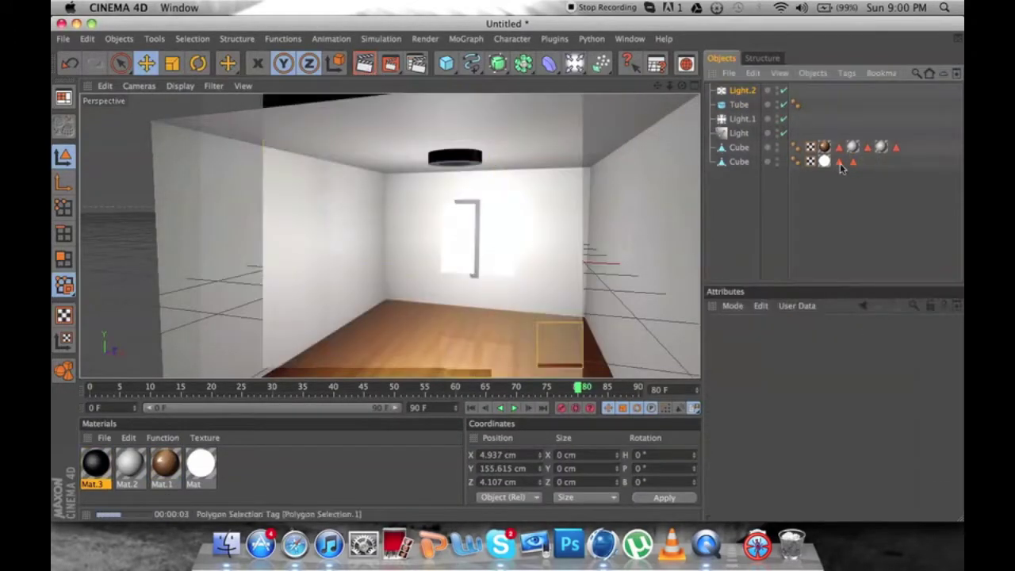
# Apply a material to the room cube.
pyautogui.click(365, 65)
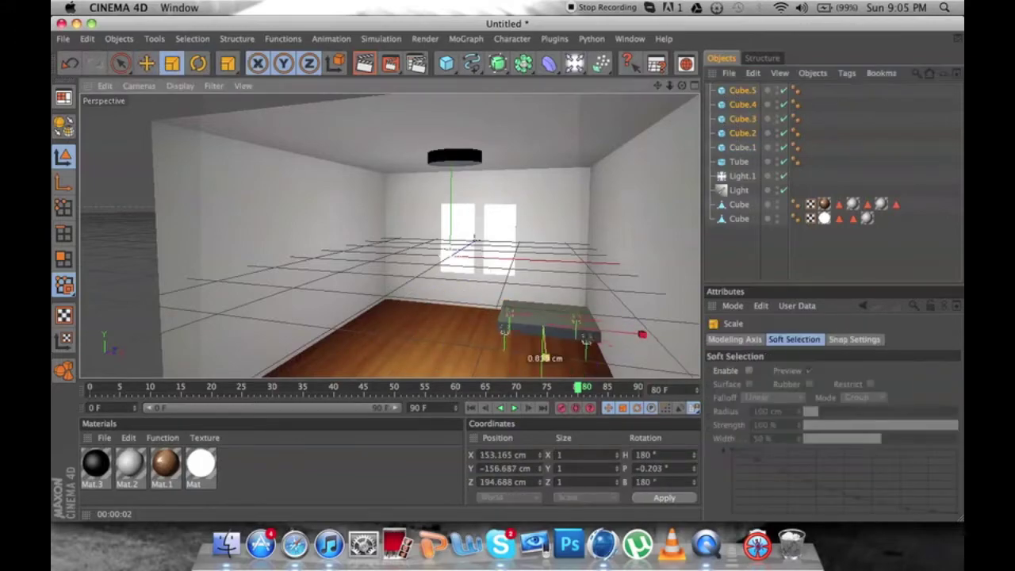
# Orbit out to view the room from outside.
pyautogui.keyDown('alt'); pyautogui.moveTo(474, 238); pyautogui.dragTo(538, 352); pyautogui.keyUp('alt')
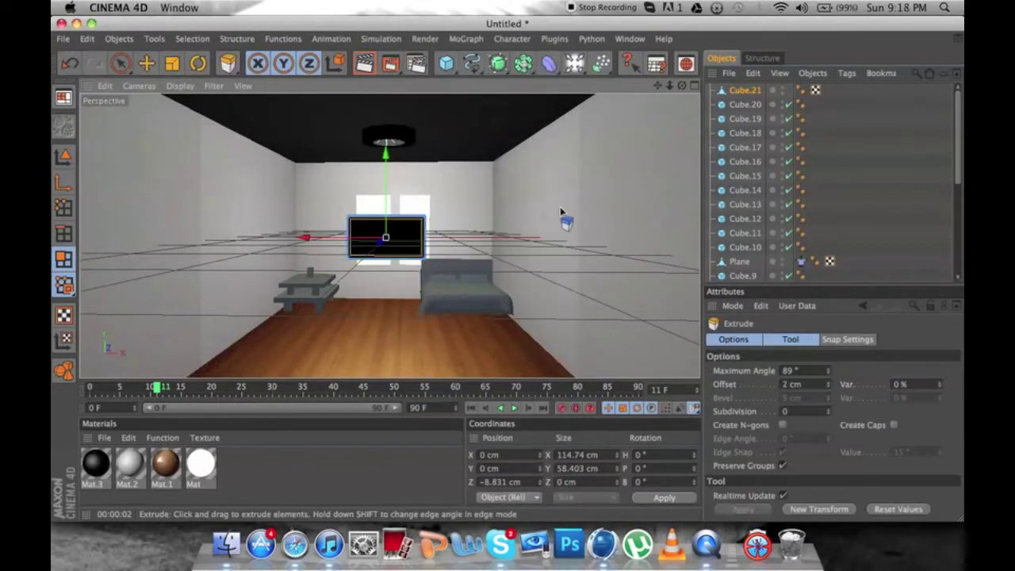
# Add a cube for the cabinet and make it an editable polygon object.
pyautogui.press('r')
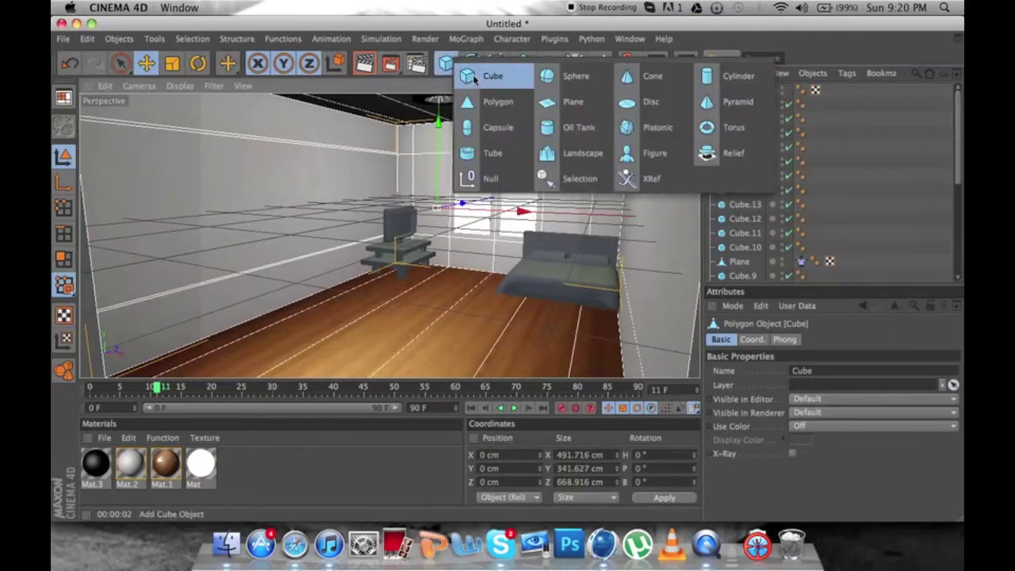
pyautogui.moveTo(446, 63); pyautogui.dragTo(491, 75)
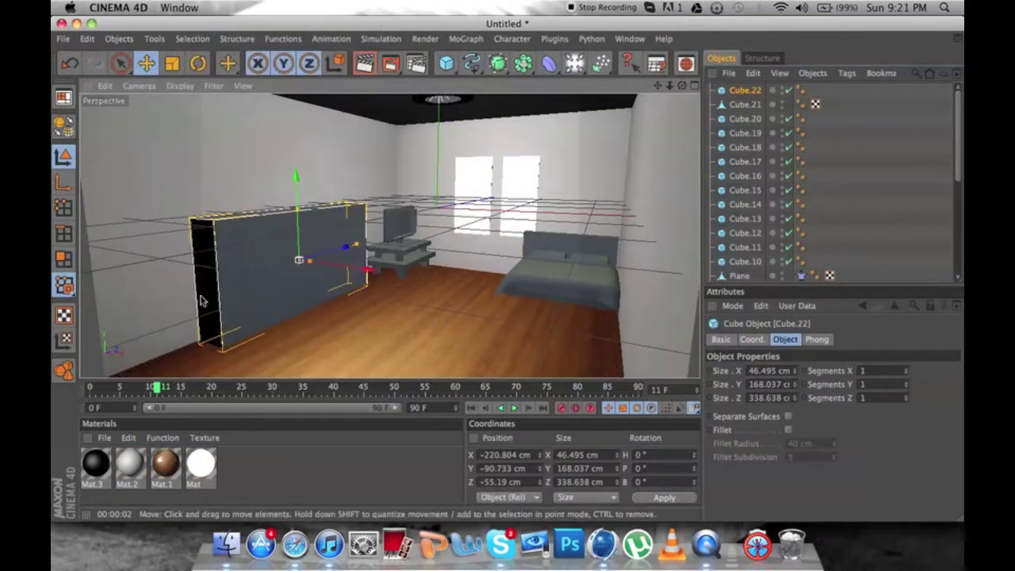
pyautogui.press('c')
pyautogui.press('k')
pyautogui.press('F5')
# Add a Plane shelf, checking its placement in the four-view layout.
pyautogui.middleClick(121, 135)
pyautogui.moveTo(446, 63); pyautogui.dragTo(574, 100)
pyautogui.press('F5')
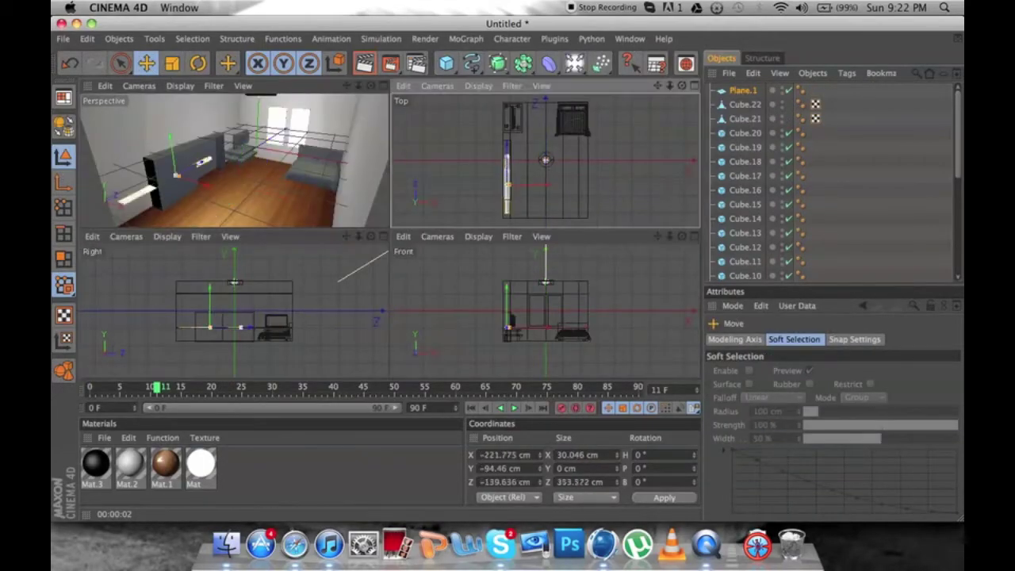
pyautogui.press('F1')
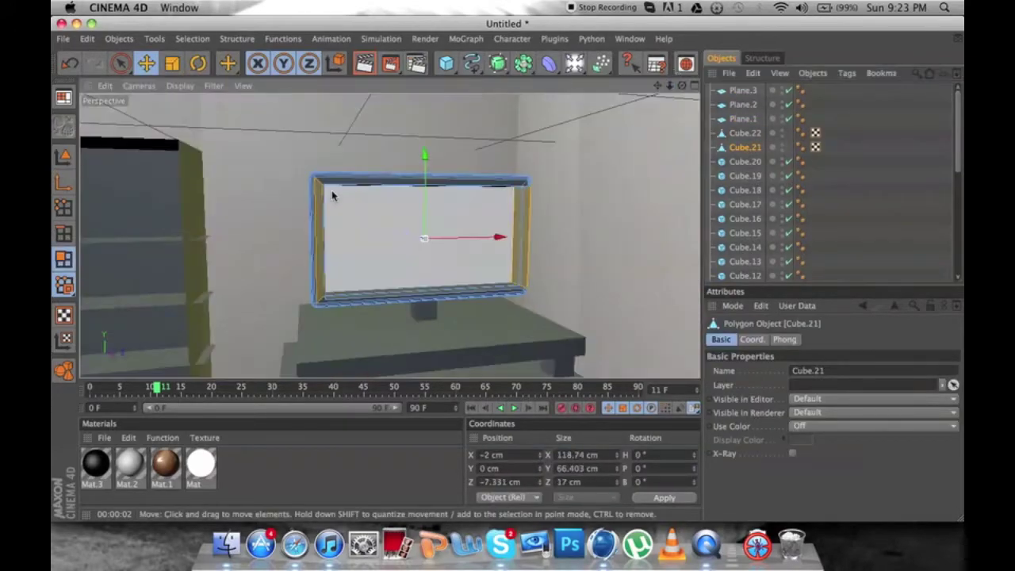
pyautogui.rightClick(556, 275)
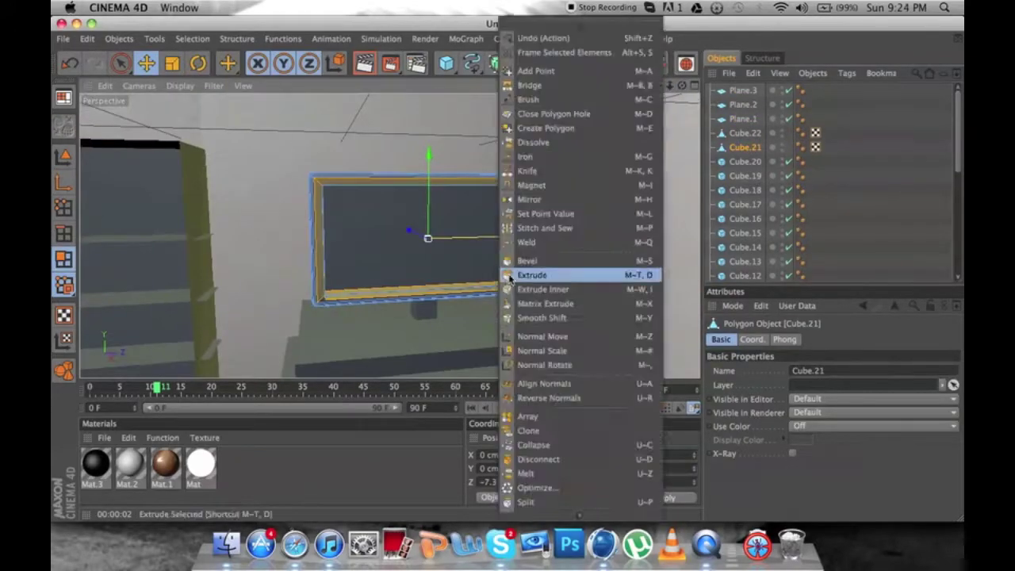
# Extrude the TV's faces and slightly shrink the cylinder handle.
pyautogui.click(556, 274)
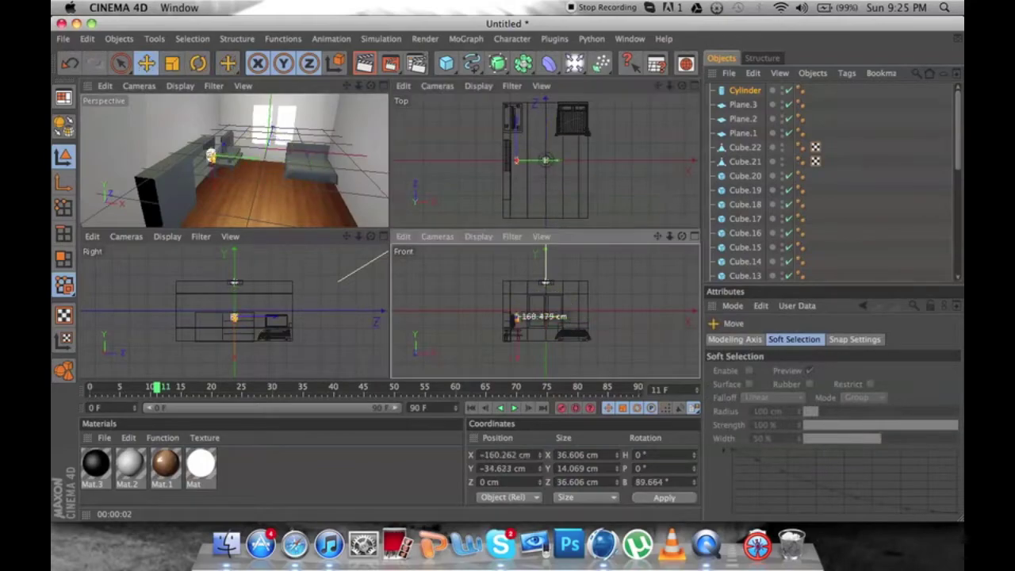
pyautogui.click(381, 86)
pyautogui.press('t')
pyautogui.moveTo(365, 324); pyautogui.dragTo(347, 322)
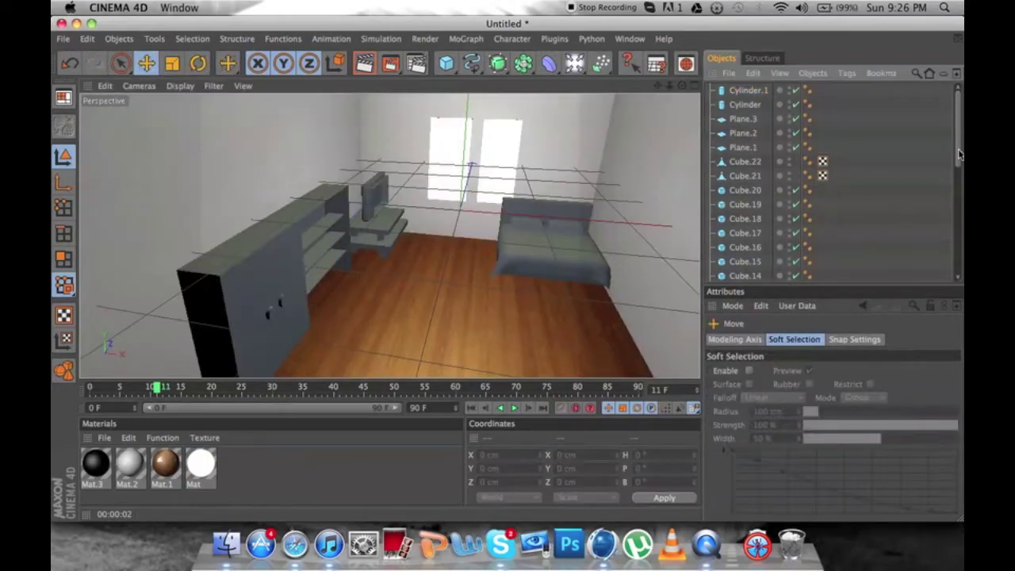
pyautogui.keyDown('alt'); pyautogui.moveTo(476, 238); pyautogui.dragTo(397, 238); pyautogui.keyUp('alt')
# Add a Plane for the rug and a Figure ornament.
pyautogui.click(447, 63)
pyautogui.click(578, 98)
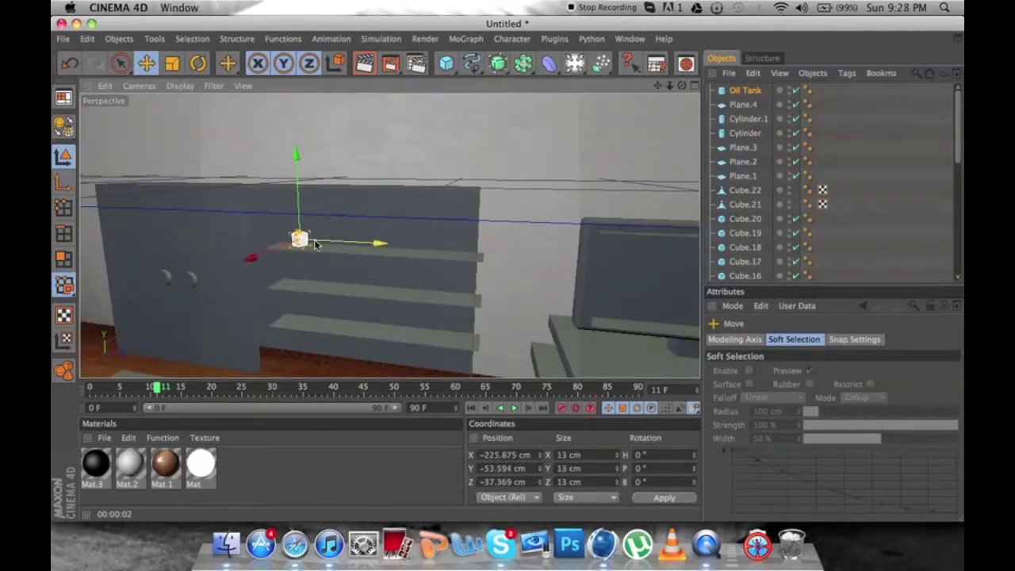
pyautogui.click(447, 63)
pyautogui.click(654, 130)
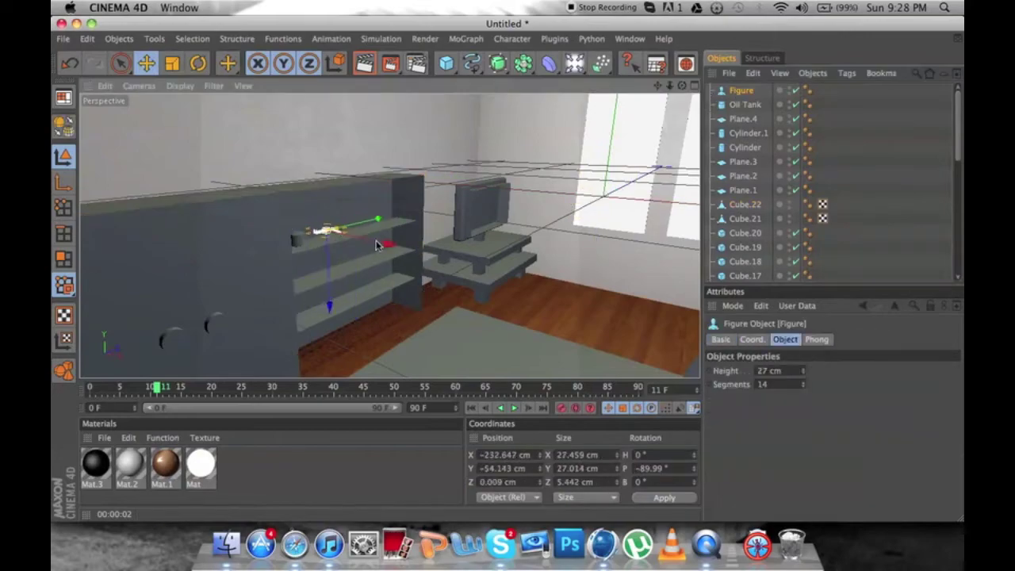
# Select all of the Figure's parts to rotate it into place.
pyautogui.click(236, 38)
pyautogui.click(254, 243)
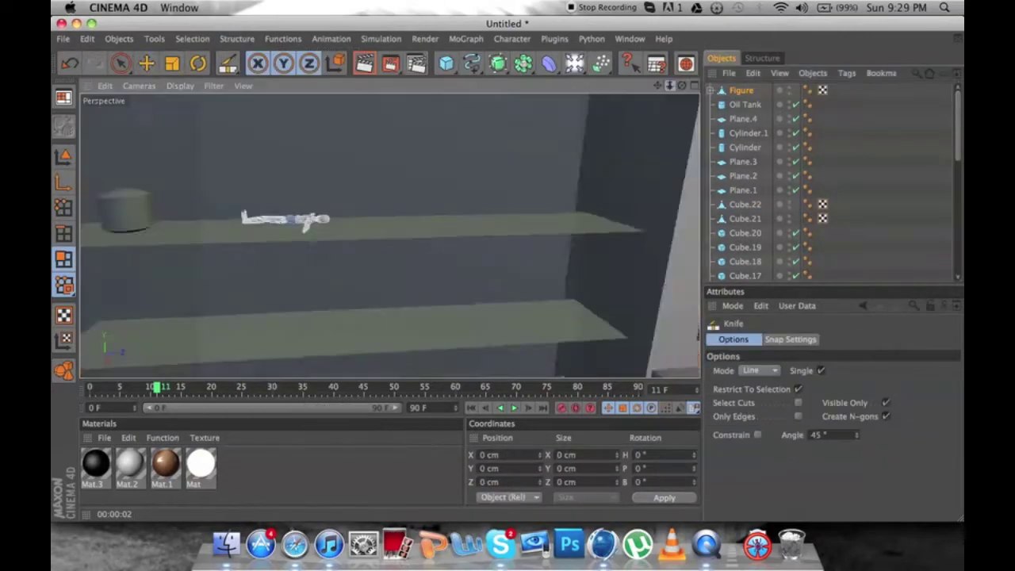
pyautogui.click(711, 89)
pyautogui.press('r')
pyautogui.click(725, 148)
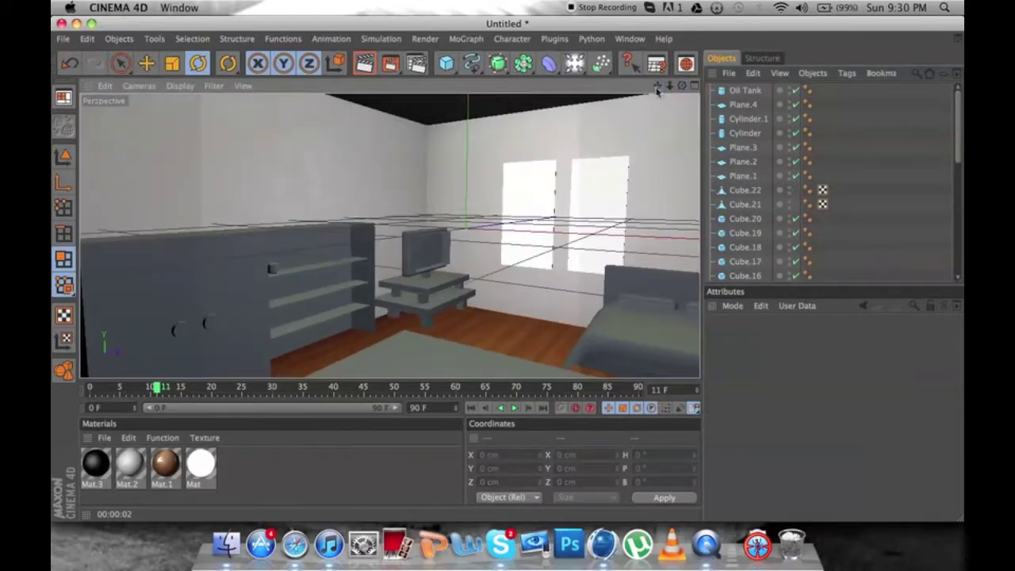
# Add a wall-panel cube, scale it and inset its faces with Extrude Inner.
pyautogui.click(447, 63)
pyautogui.press('t')
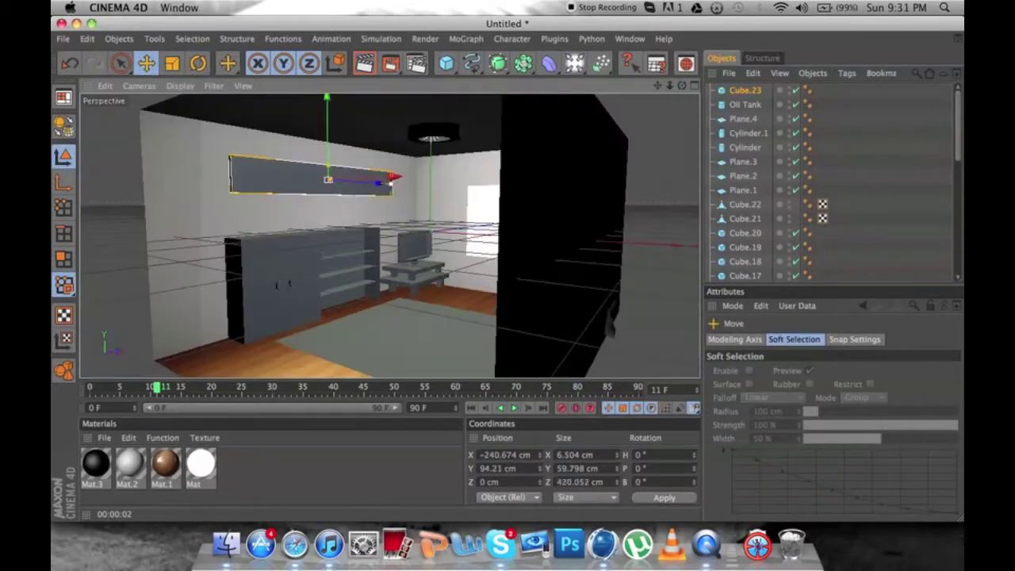
pyautogui.rightClick(298, 170)
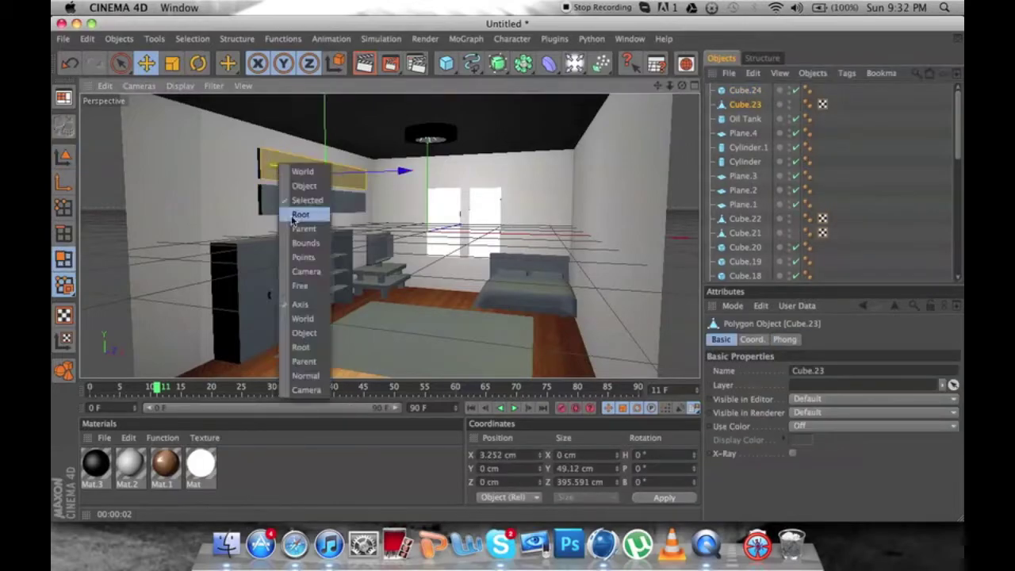
pyautogui.click(317, 220)
pyautogui.rightClick(299, 176)
pyautogui.click(349, 212)
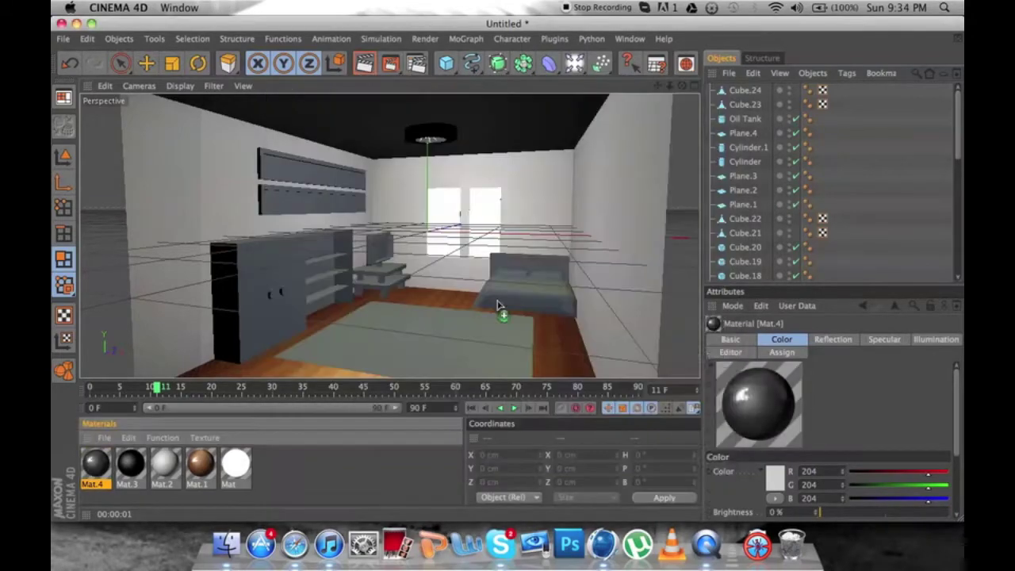
# Apply Mat.3 to Cube.3 and select Plane.2.
pyautogui.moveTo(131, 464); pyautogui.dragTo(801, 235)
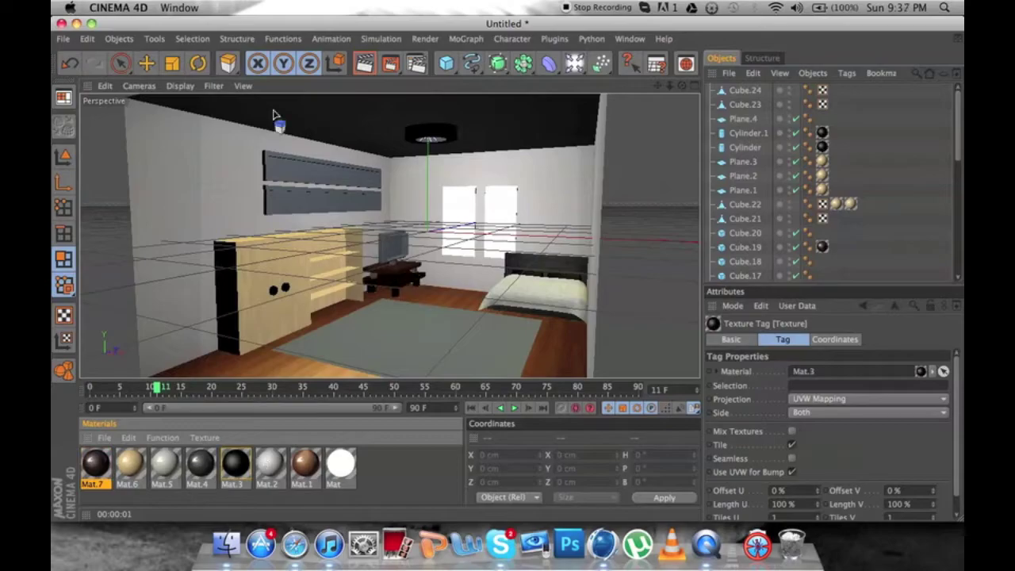
pyautogui.click(744, 178)
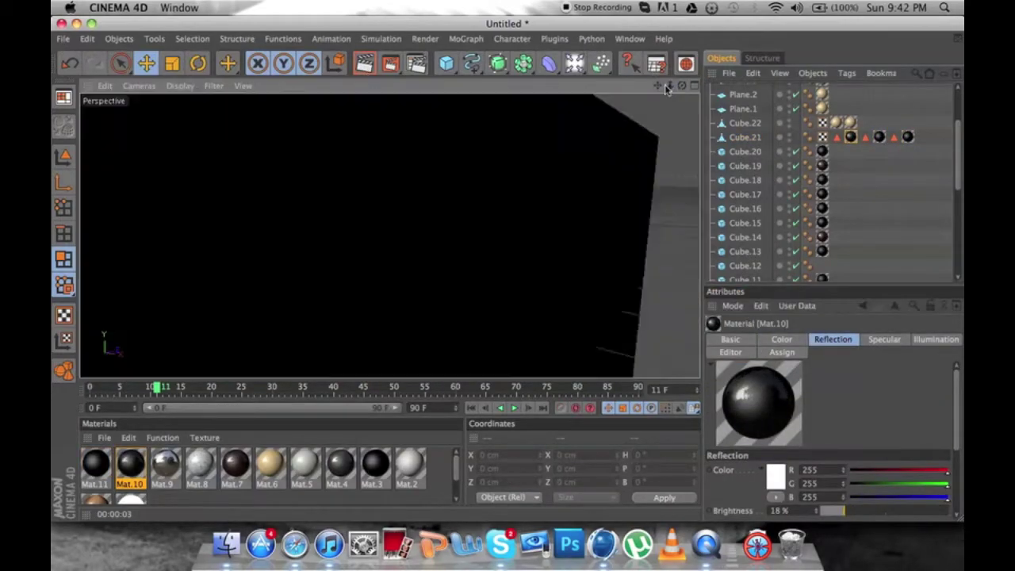
# Check Cube.23's material and apply the black material to Cube.2 through Cube.5.
pyautogui.click(745, 104)
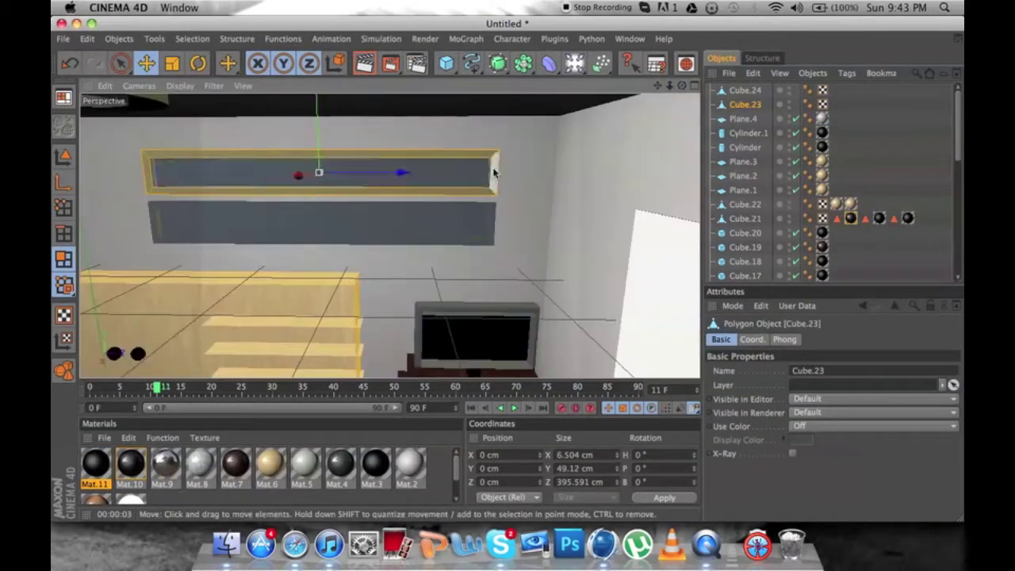
pyautogui.click(738, 105)
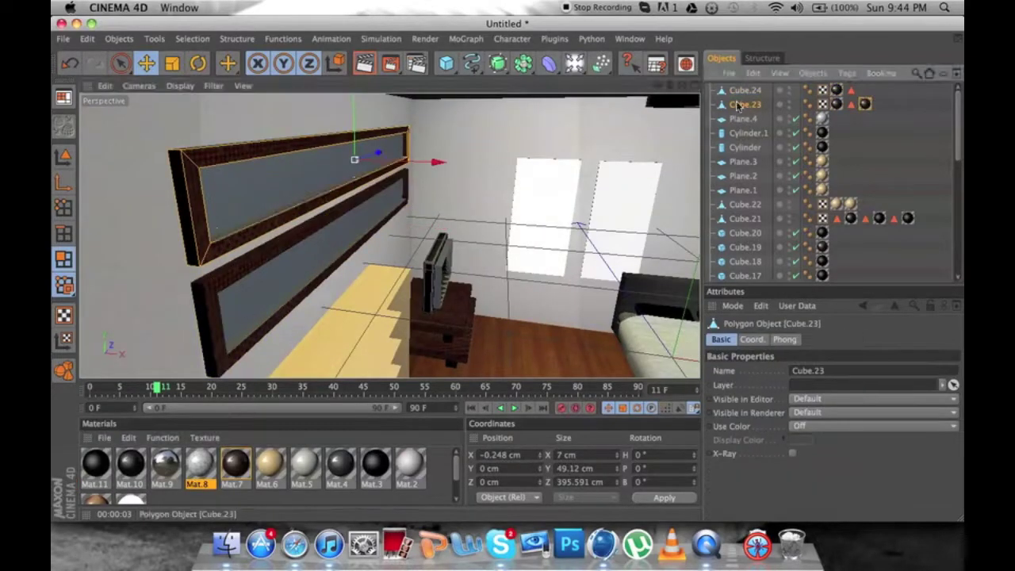
pyautogui.click(879, 105)
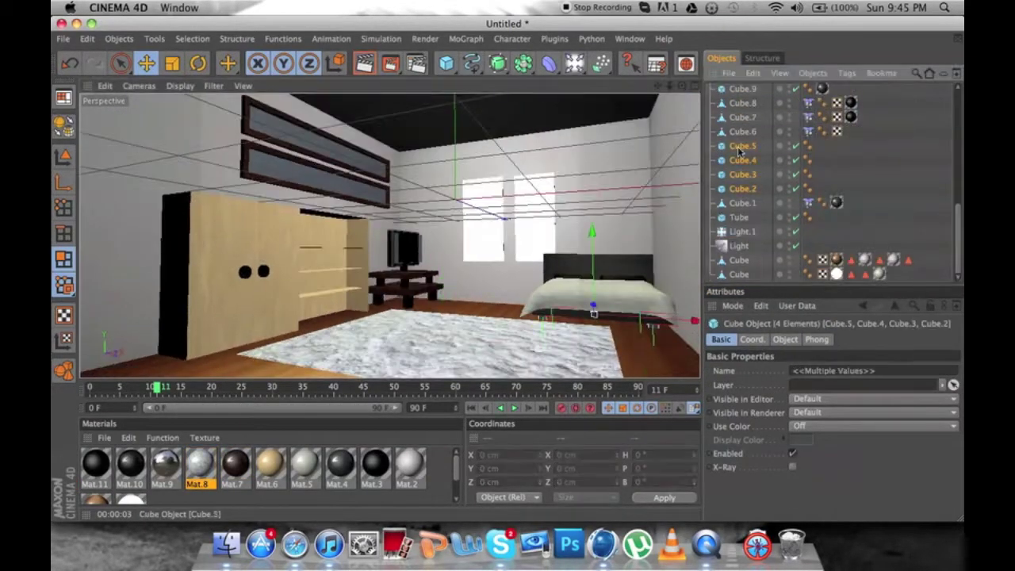
pyautogui.moveTo(200, 468); pyautogui.dragTo(740, 151)
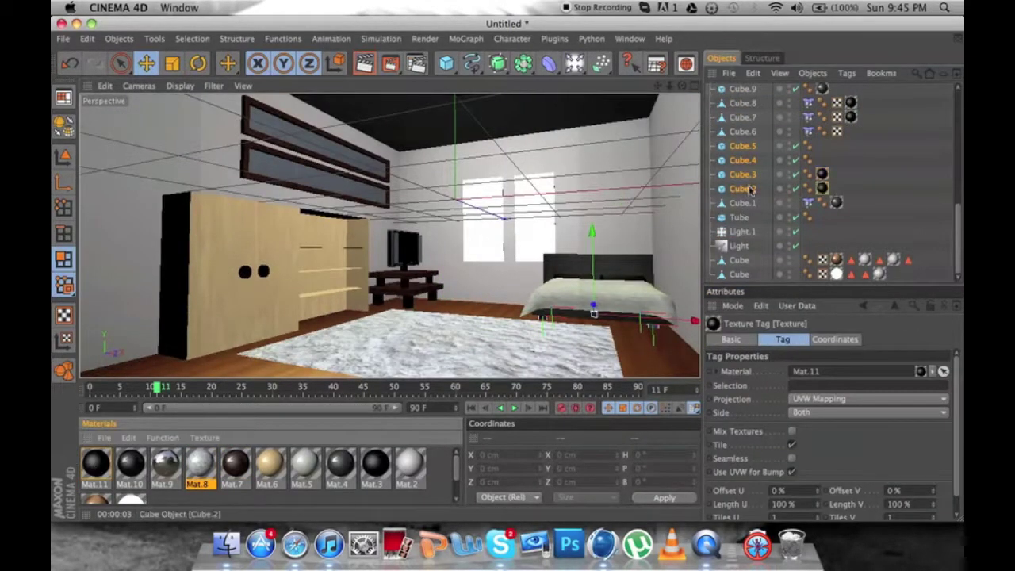
# Review the render Save settings and render the active view.
pyautogui.hotkey('ctrl', 'b')
pyautogui.click(184, 78)
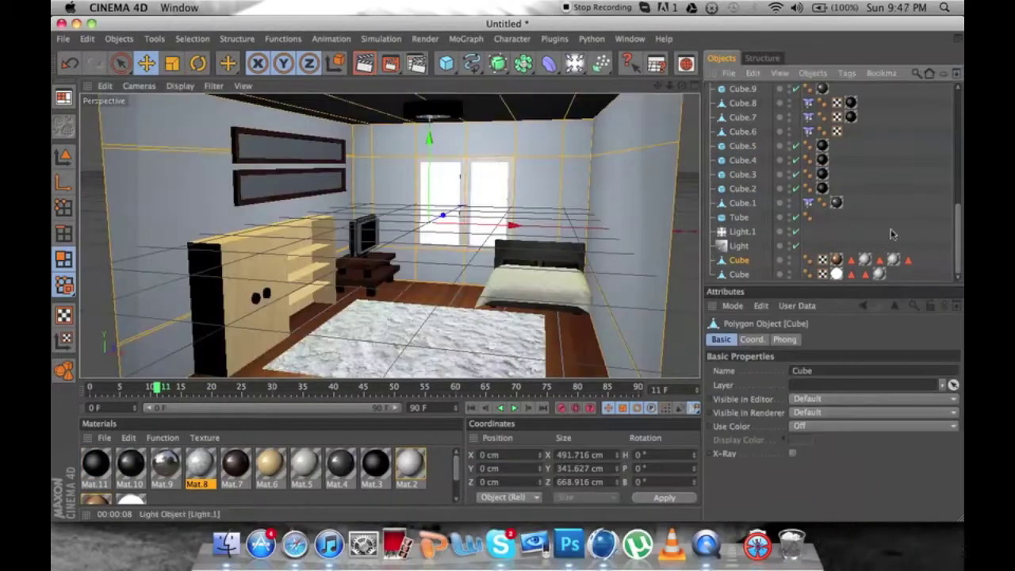
pyautogui.click(373, 62)
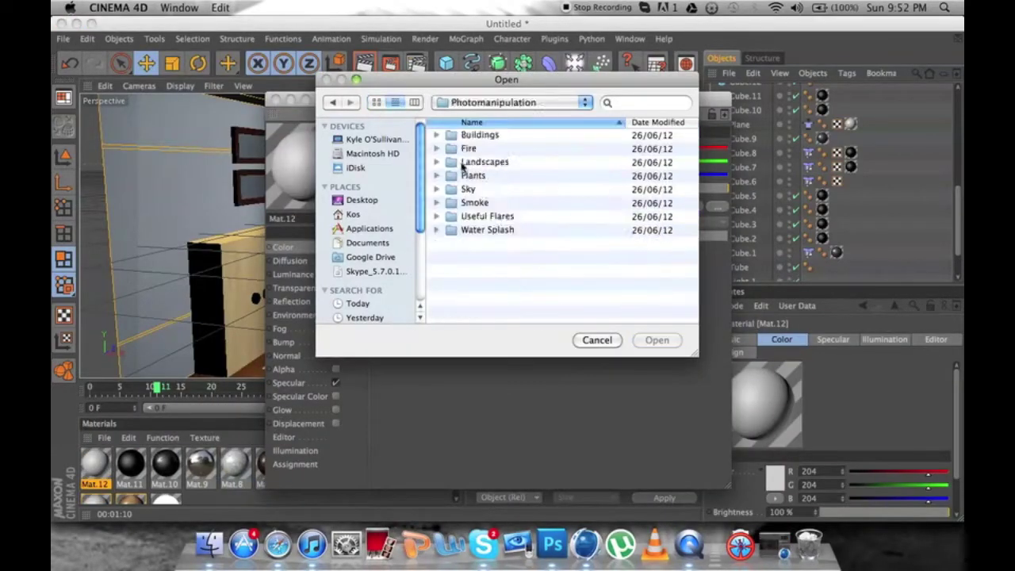
# Browse the Landscapes images folder in icon view, then start a fresh room render to the Picture Viewer.
pyautogui.doubleClick(462, 162)
pyautogui.click(377, 102)
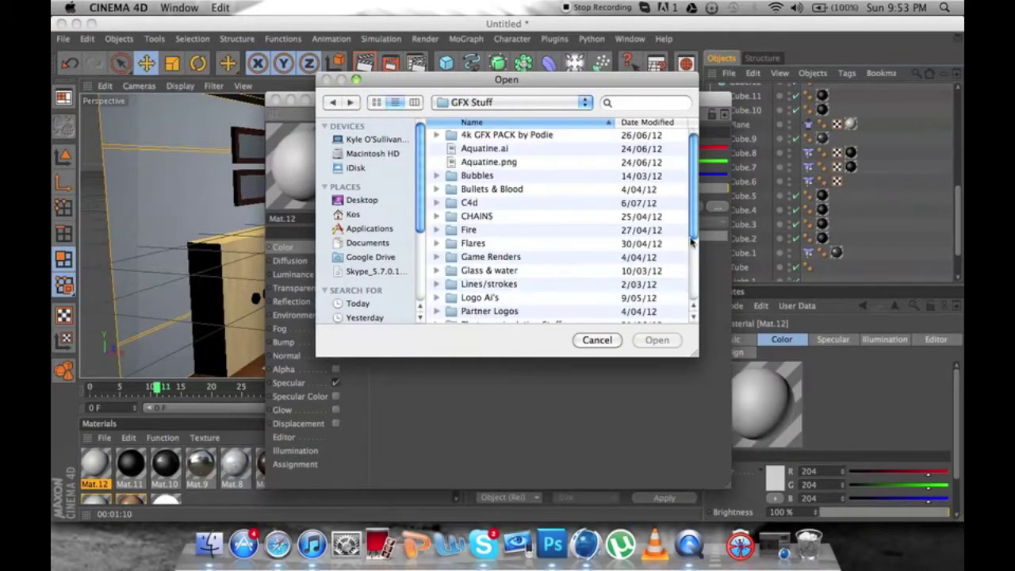
pyautogui.scroll(-5, 611, 309)
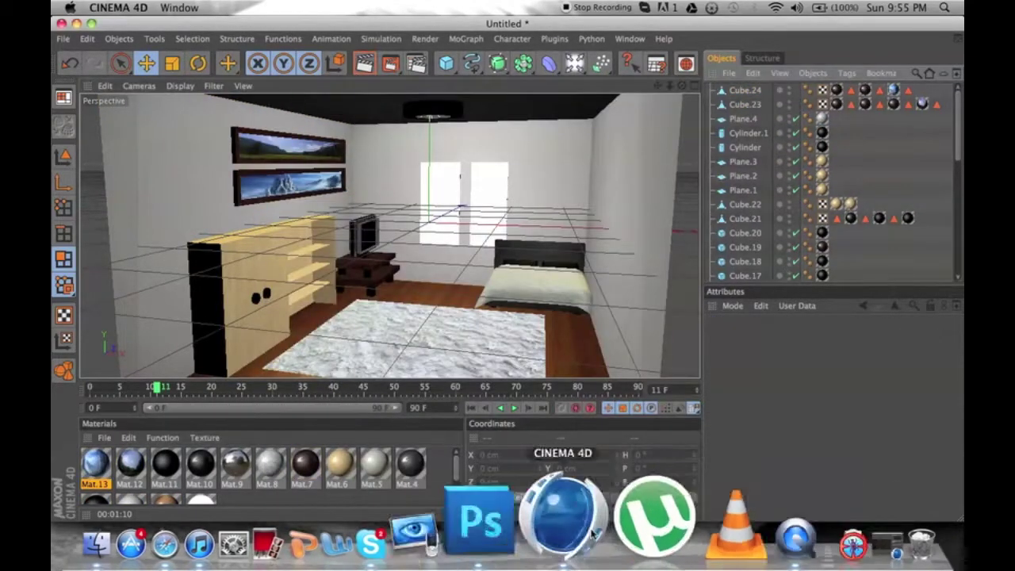
pyautogui.click(390, 63)
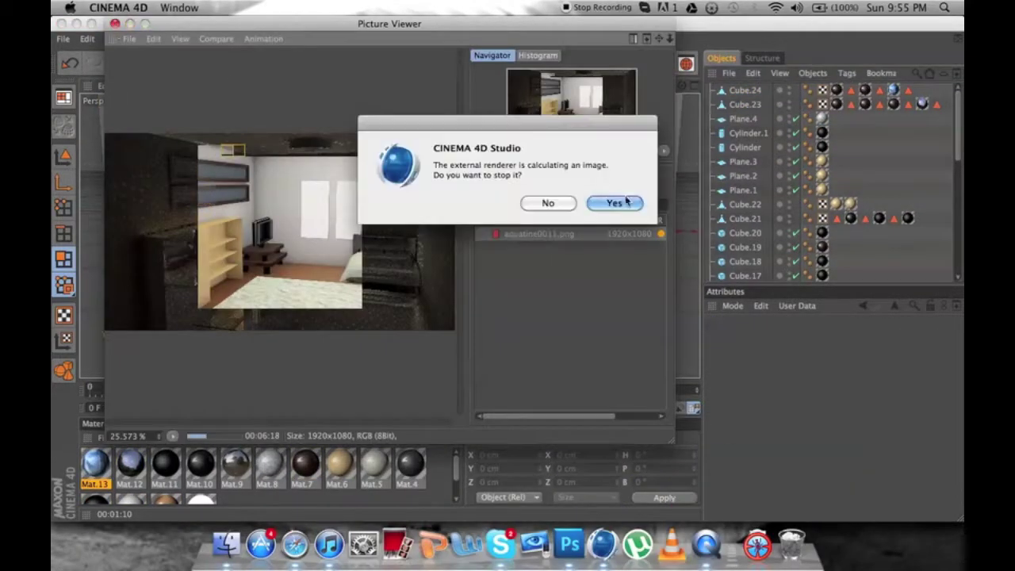
# Confirm stopping the earlier render so the new room render runs.
pyautogui.press('Return')
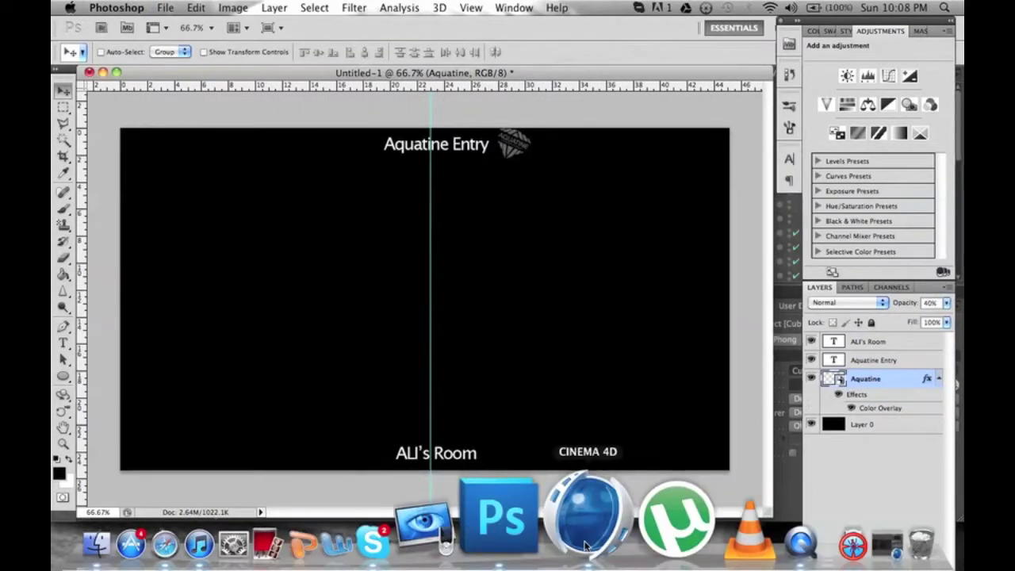
# Review the latest room render, send the chat reply 'recording my speed art as we speak', then return to Photoshop.
pyautogui.click(586, 546)
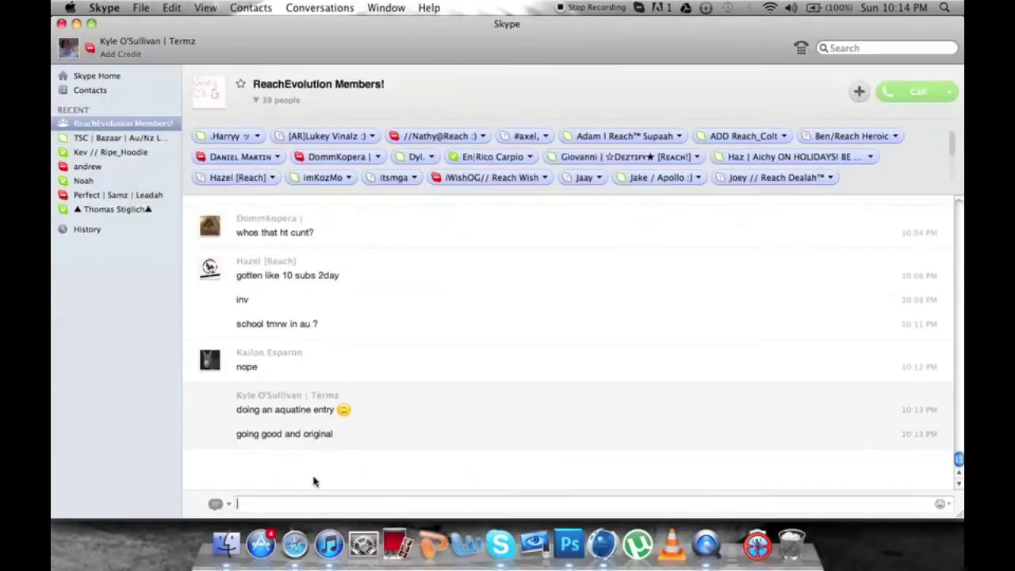
pyautogui.click(607, 539)
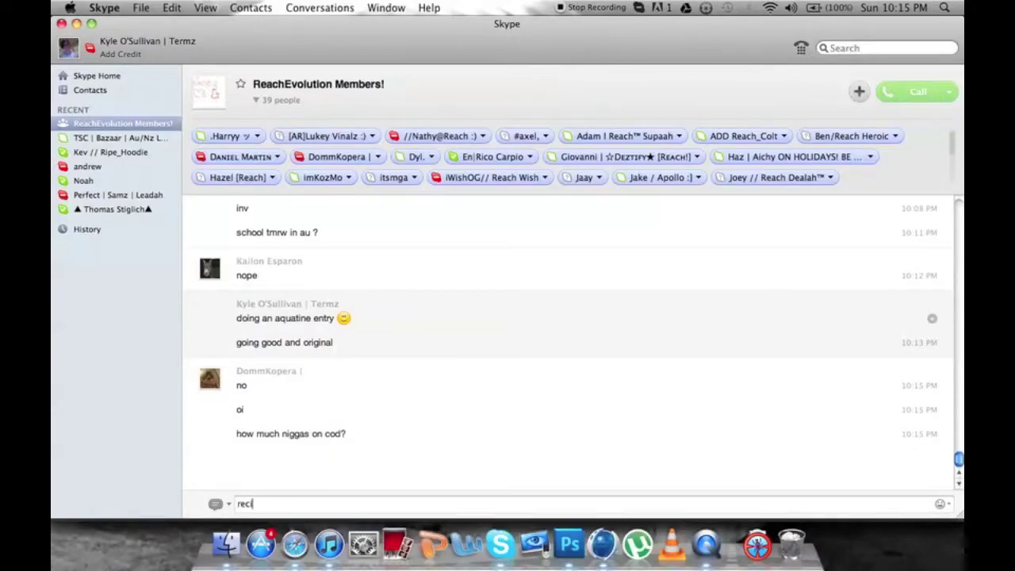
pyautogui.write('recording my speed art as we speak')
pyautogui.press('Return')
pyautogui.click(607, 539)
pyautogui.click(569, 541)
# Paste the room render as Layer 1 and scale it to fill the poster below the title bar.
pyautogui.press('super+v')
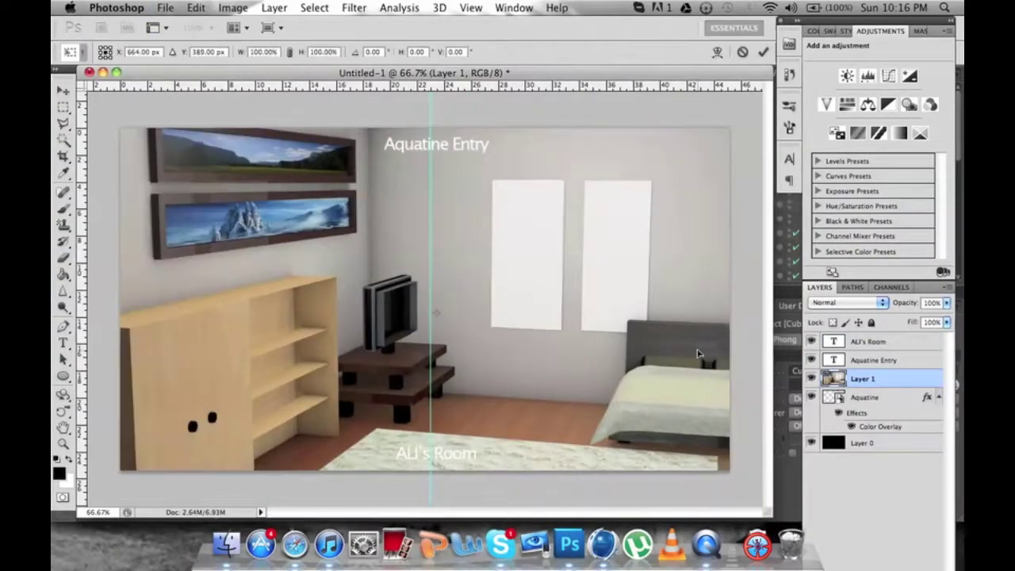
pyautogui.press('super+t')
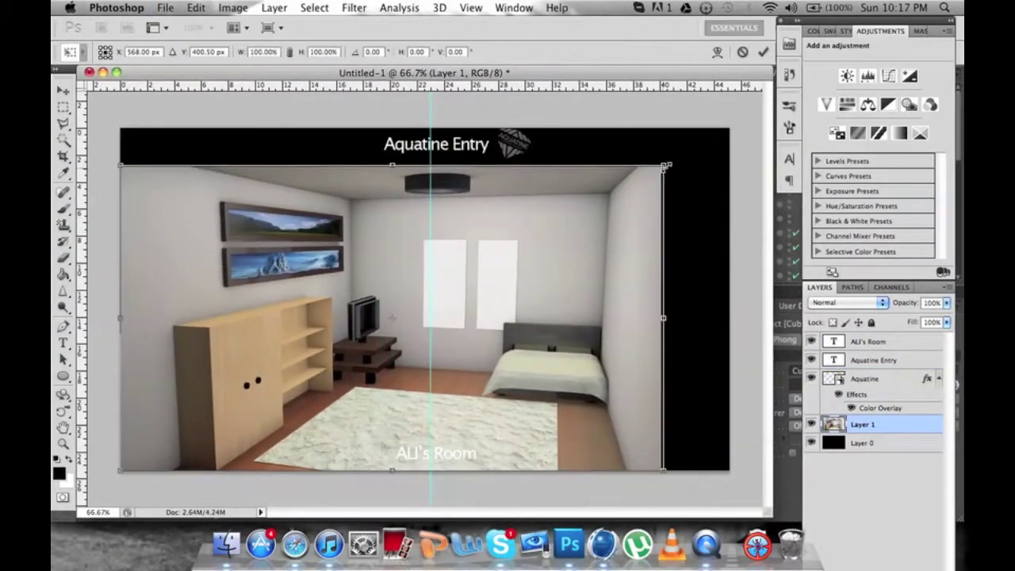
pyautogui.moveTo(197, 203); pyautogui.dragTo(566, 200)
pyautogui.press('Return')
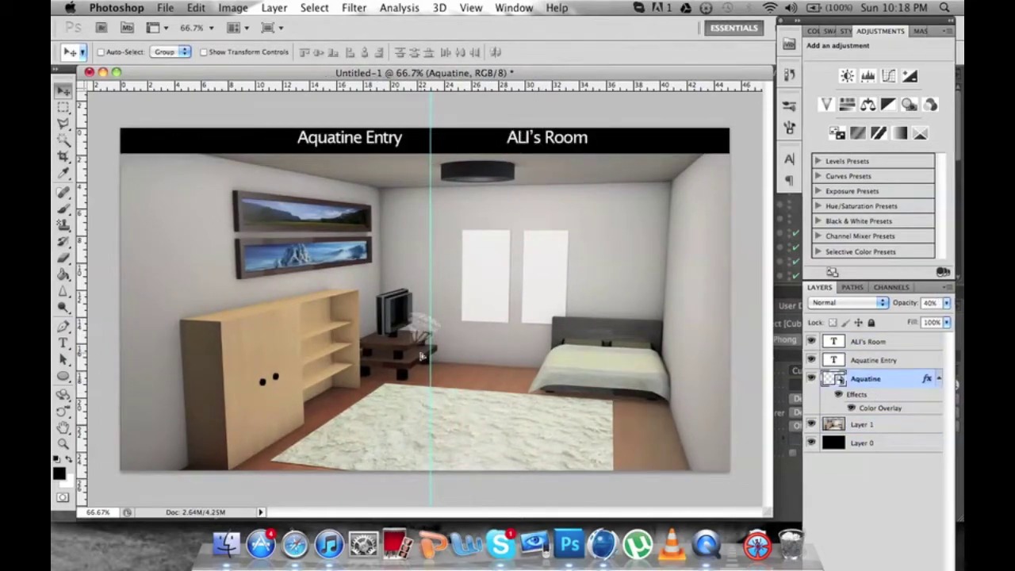